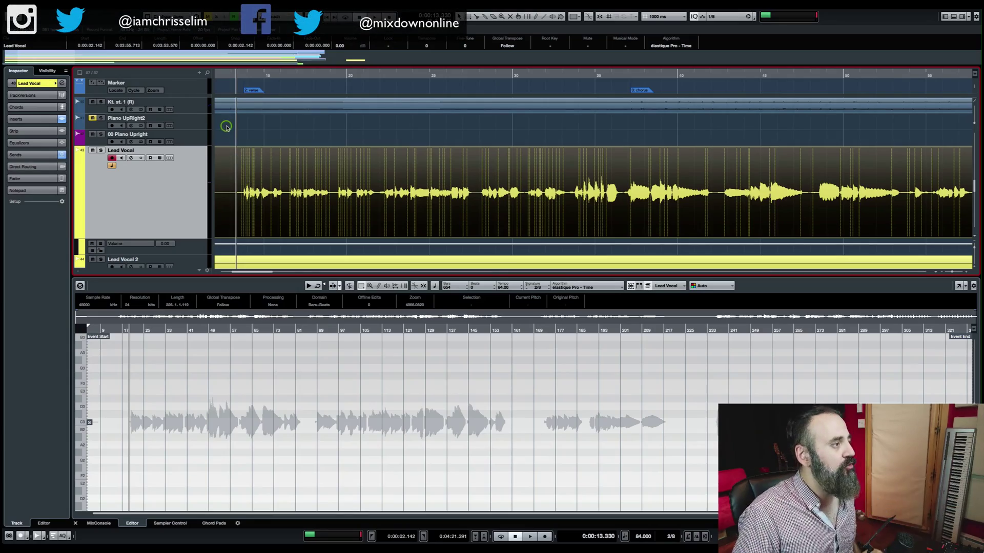
Deselect the vocal event and play the song with the Lead Vocal track soloed
click(226, 127)
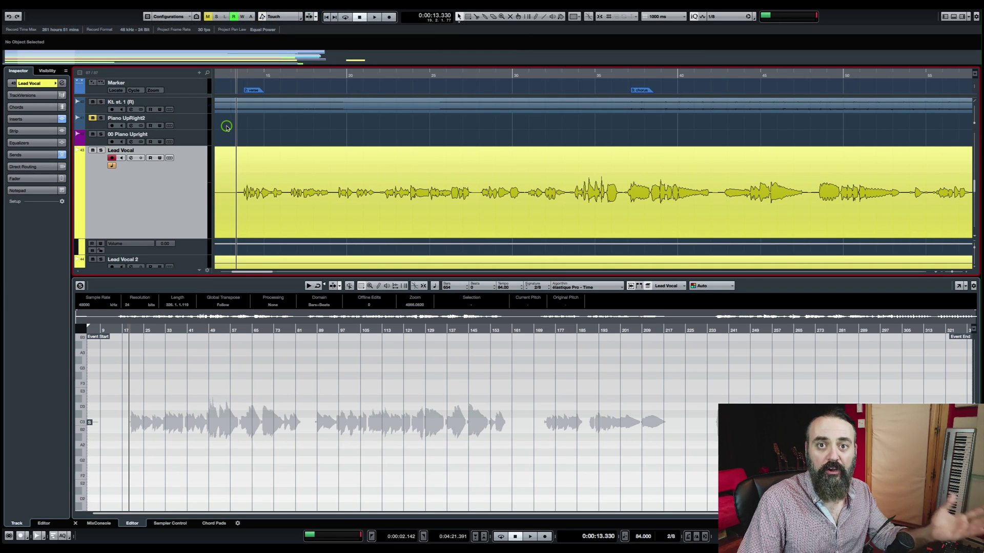
key(space)
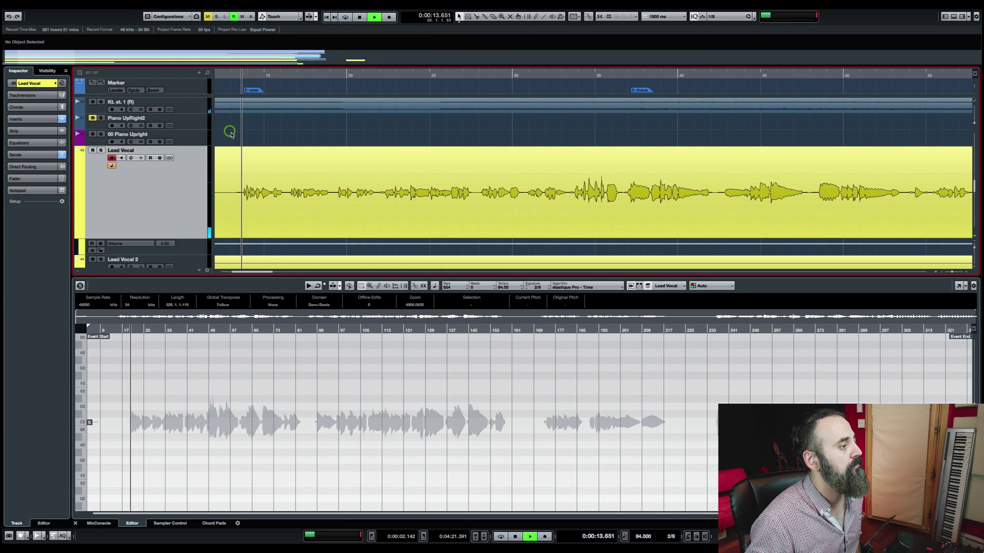
click(100, 151)
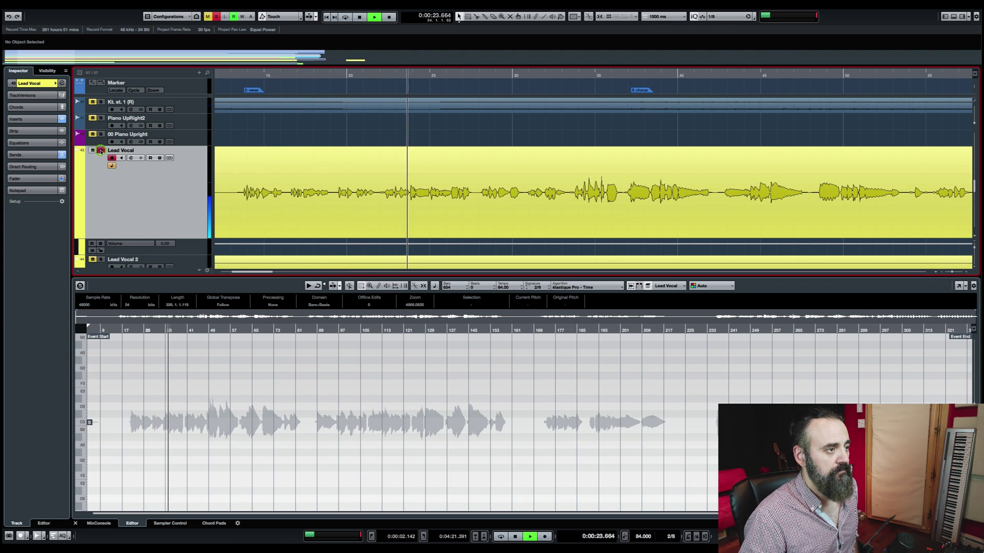
key(space)
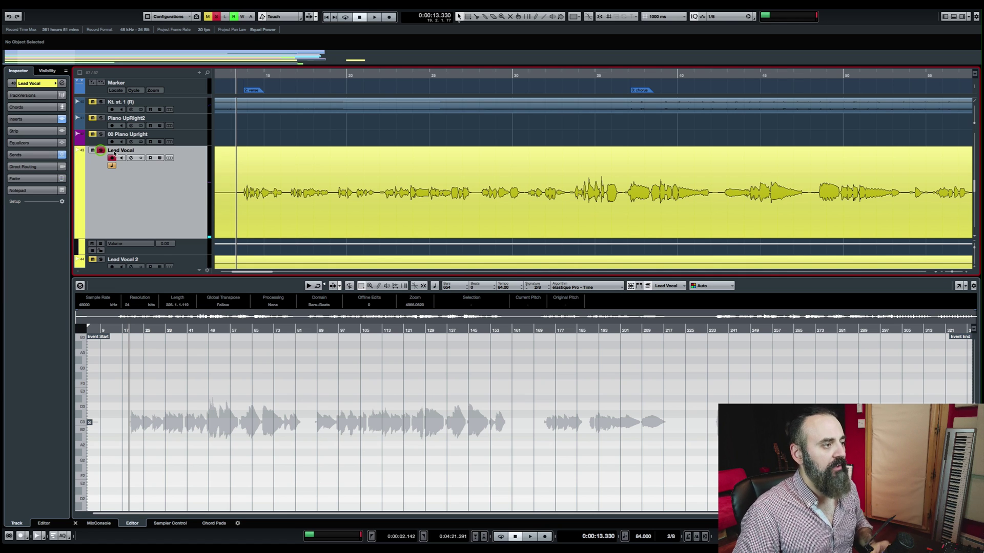
click(217, 204)
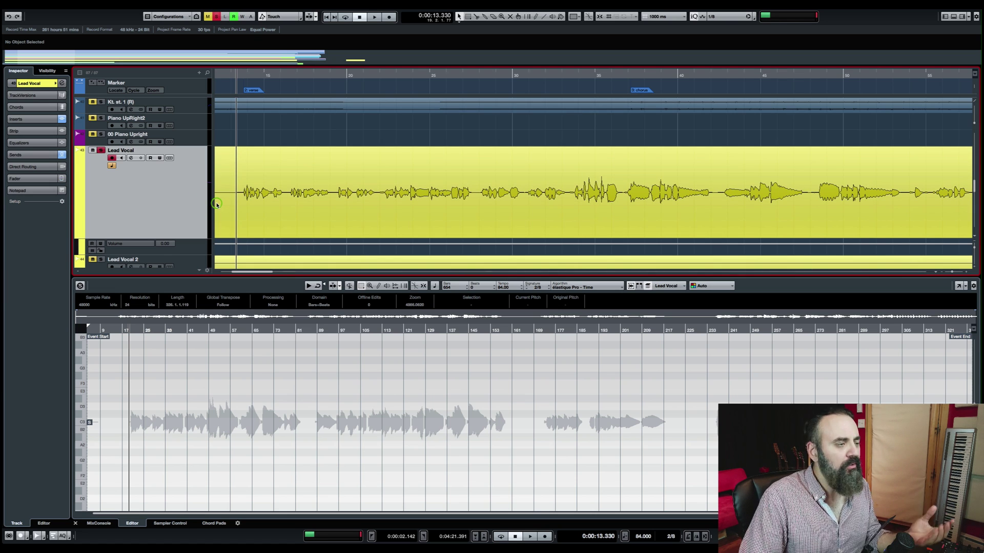
click(298, 211)
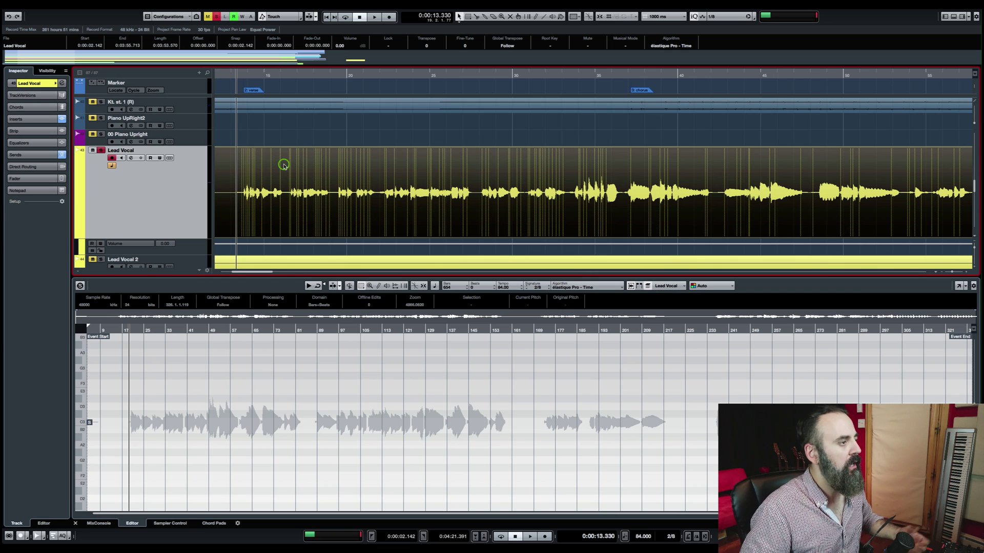
click(300, 136)
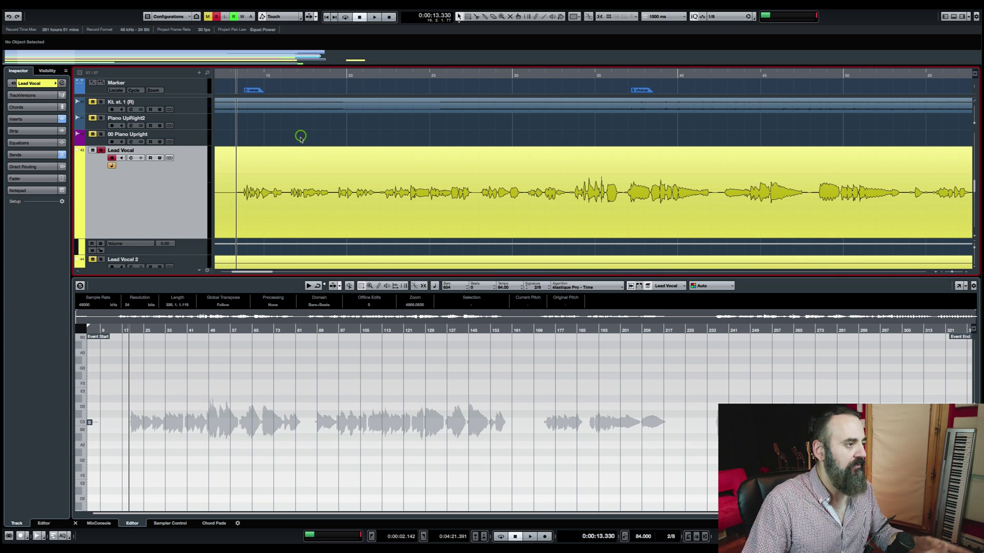
Select the Lead Vocal event and open Audio > Advanced > Detect Silence
click(339, 162)
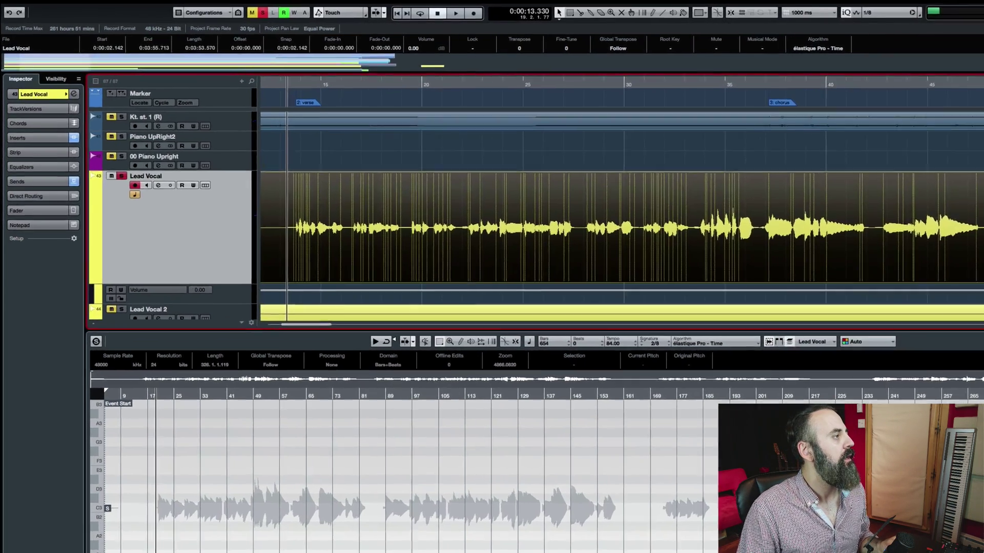
click(110, 0)
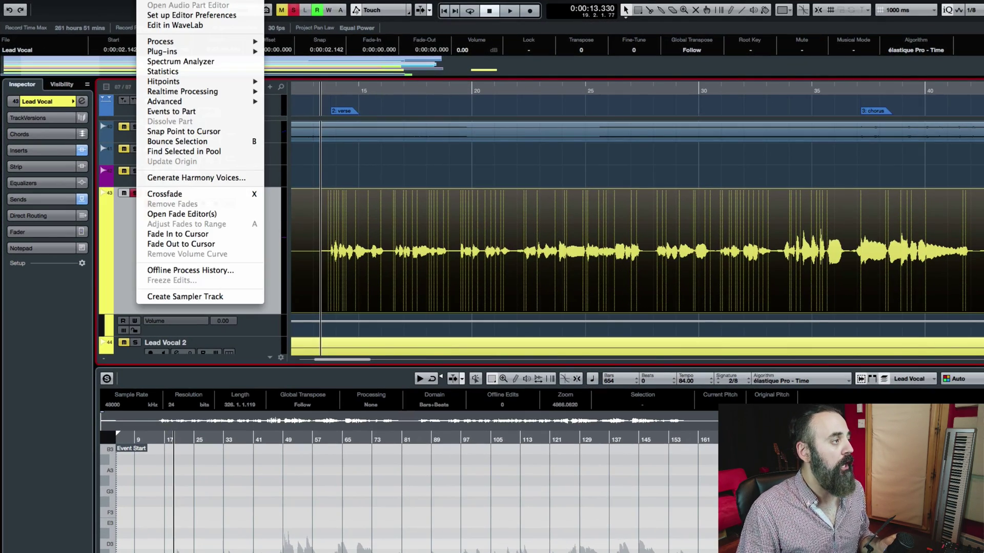
click(199, 102)
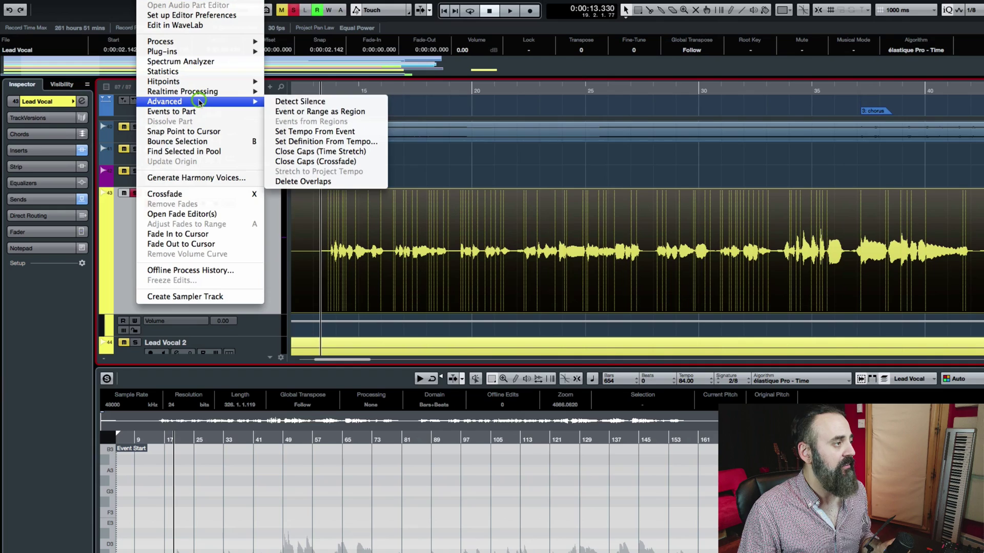
click(359, 103)
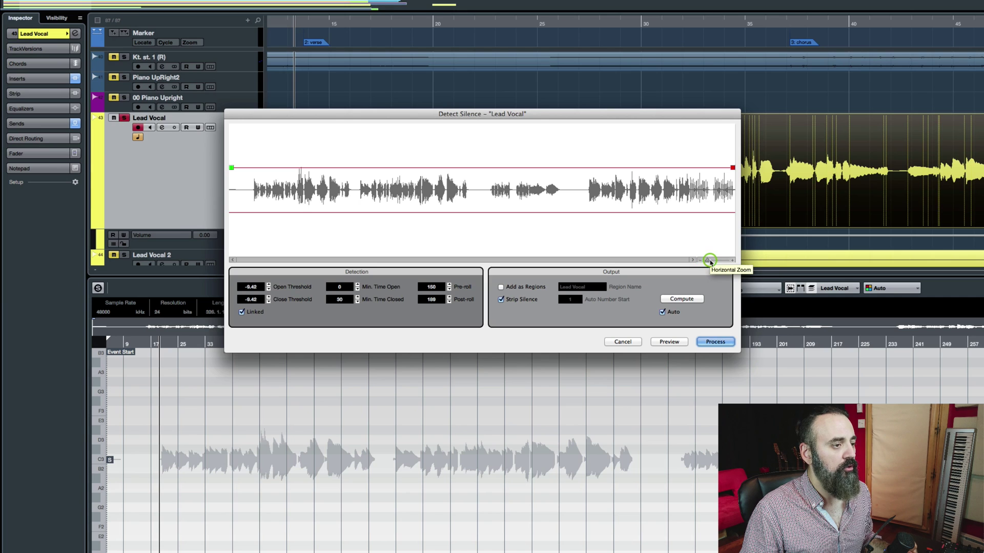
Zoom into the Lead Vocal waveform with the Detect Silence Horizontal Zoom slider
drag(707, 260, 727, 260)
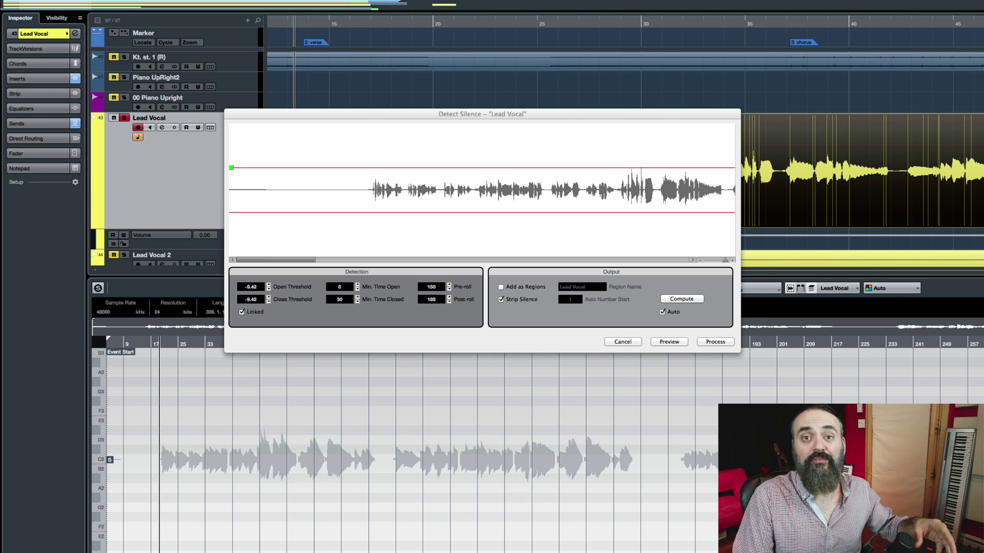
click(242, 314)
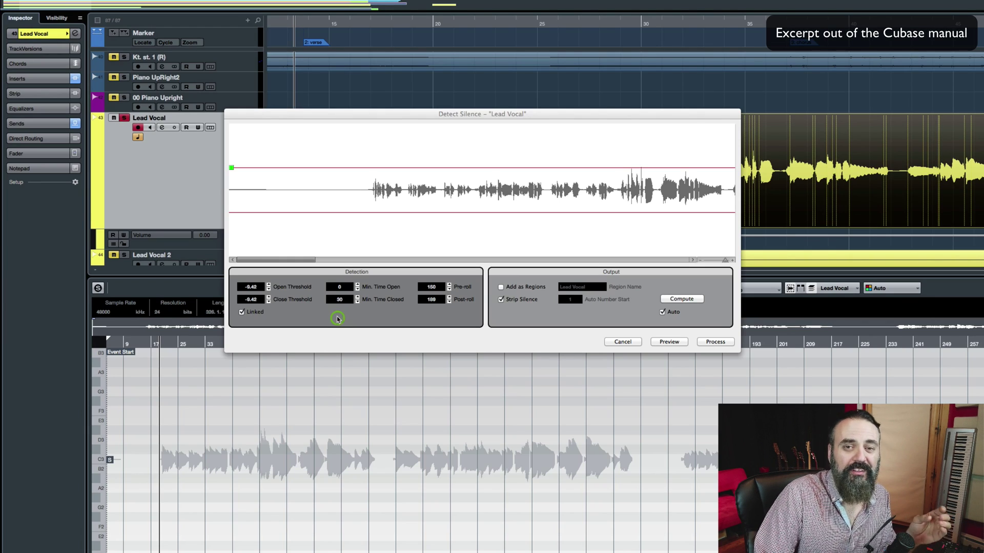
click(242, 317)
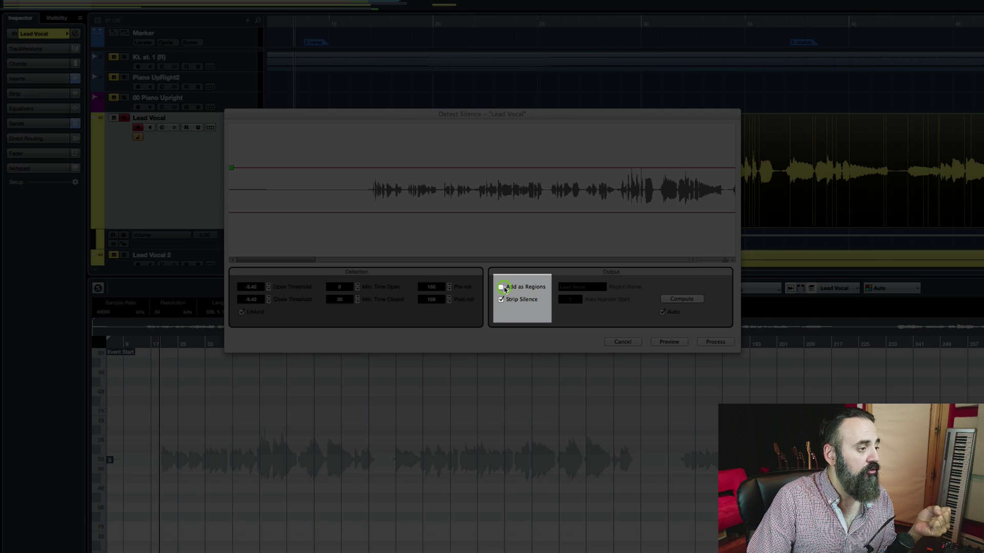
click(502, 287)
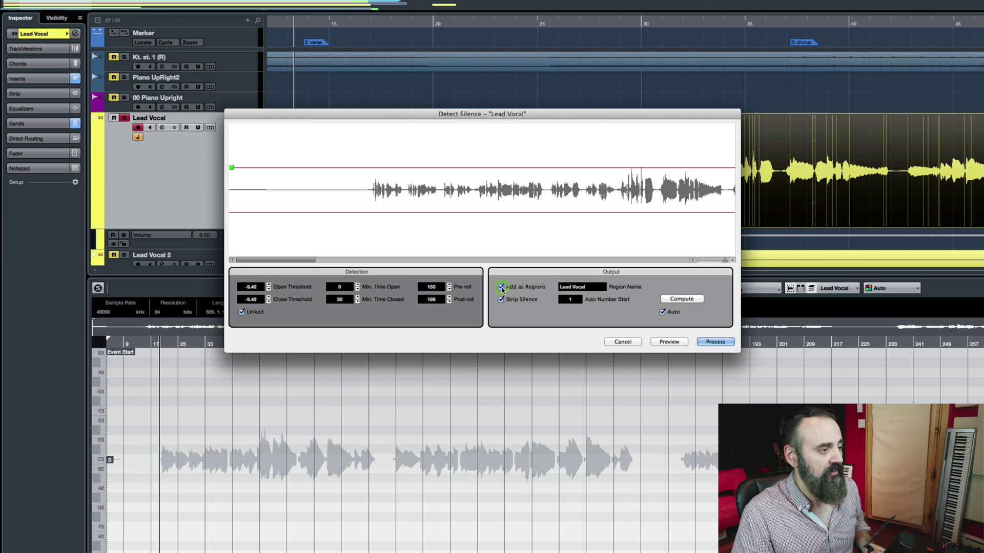
click(501, 287)
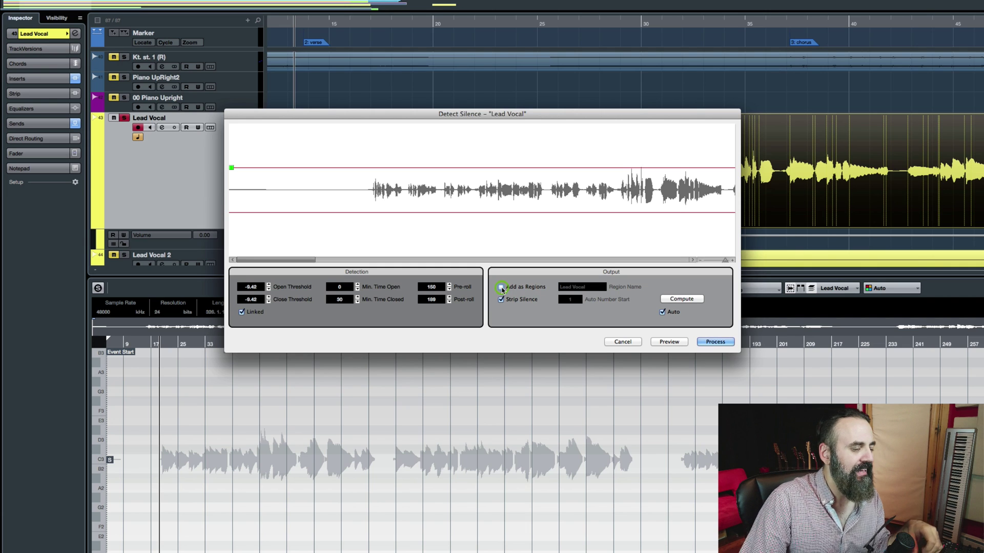
click(716, 343)
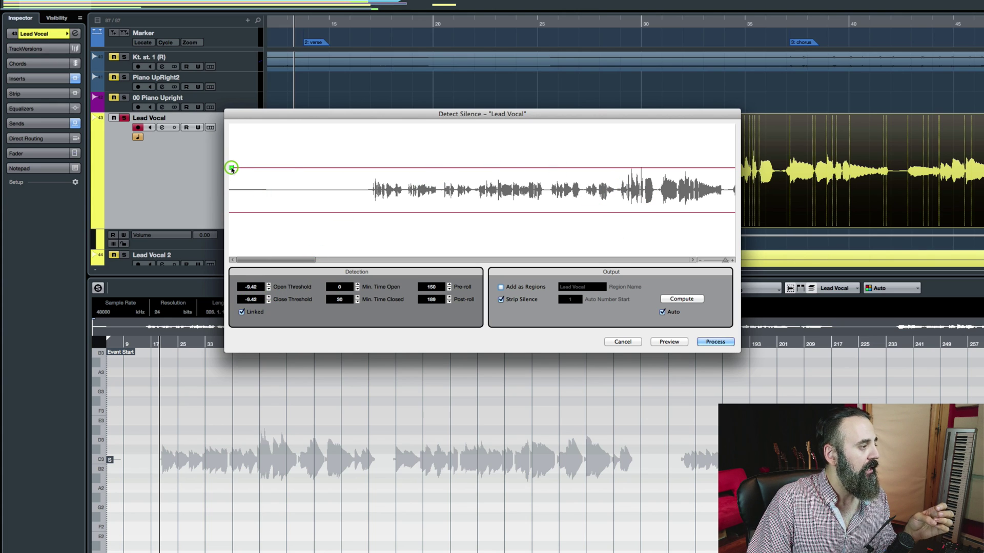
Lower the linked silence thresholds to around -35.70 so the vocal phrases are detected
drag(232, 168, 249, 249)
click(257, 287)
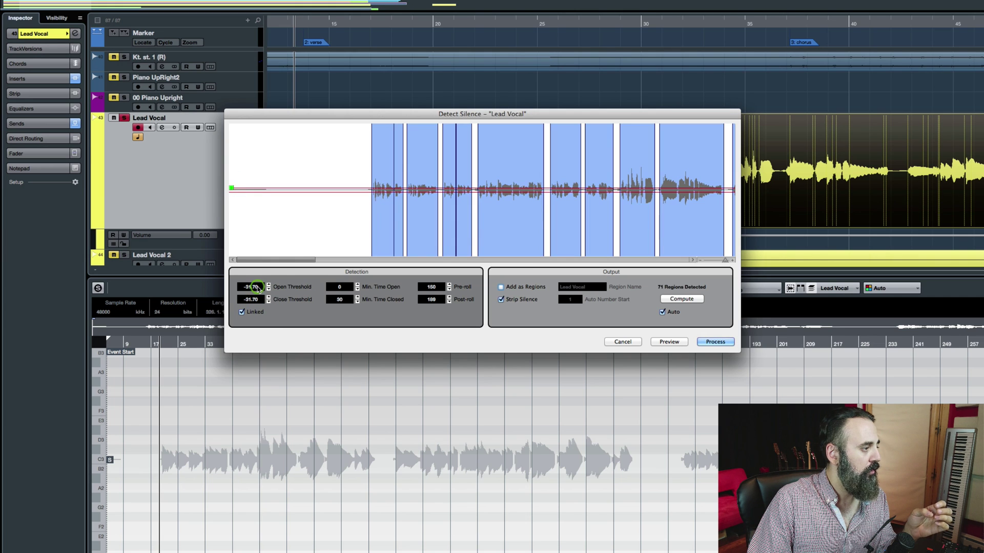
click(269, 288)
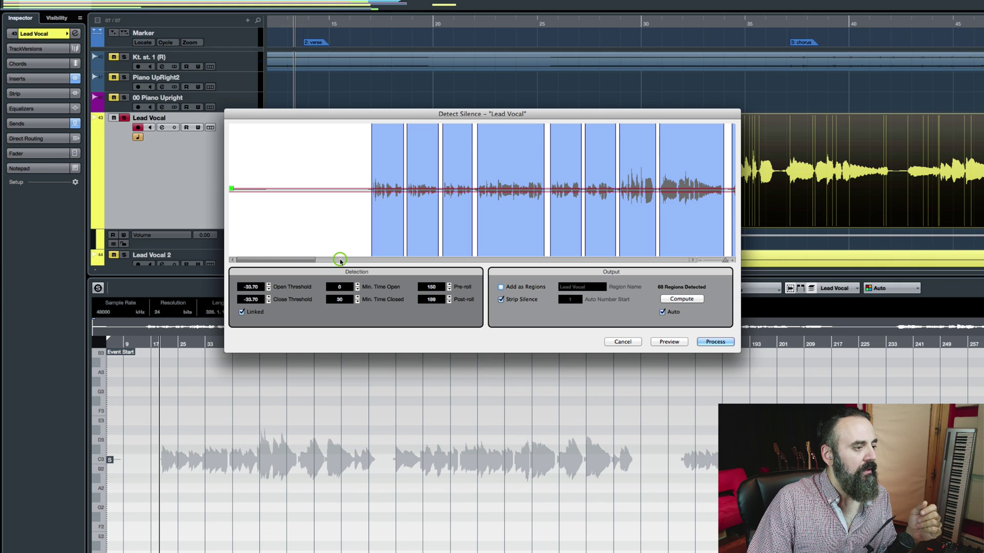
click(259, 288)
scroll(260, 290, up, 1)
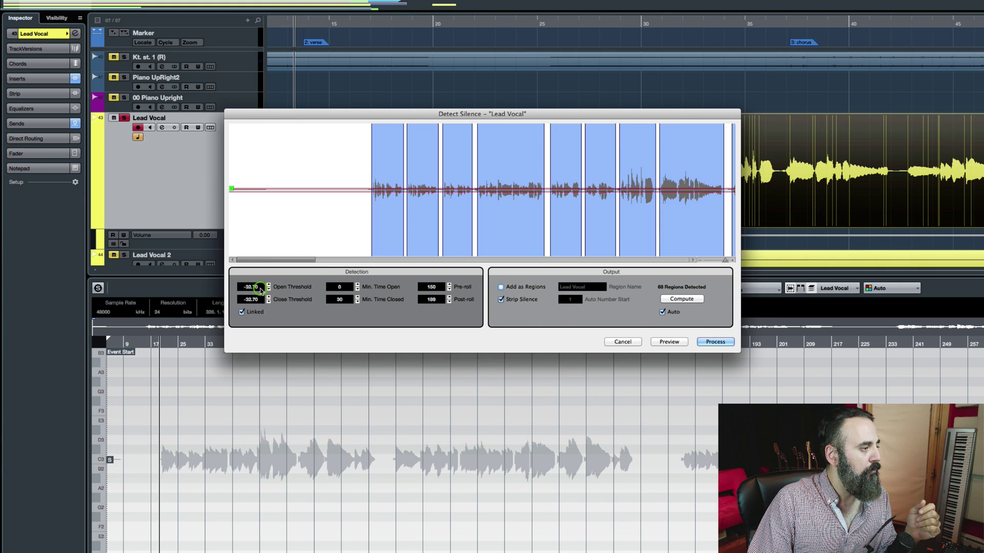
scroll(260, 290, up, 3)
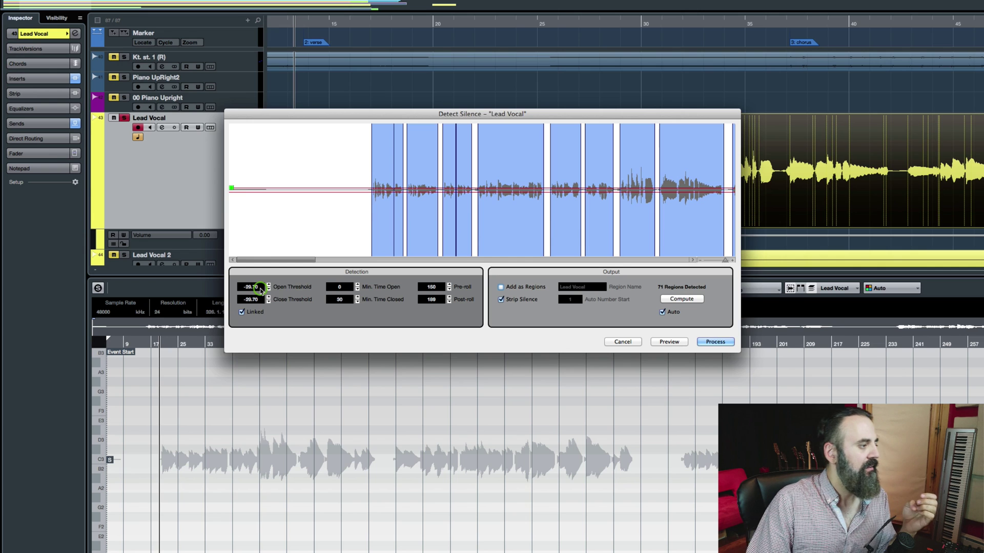
scroll(259, 290, down, 2)
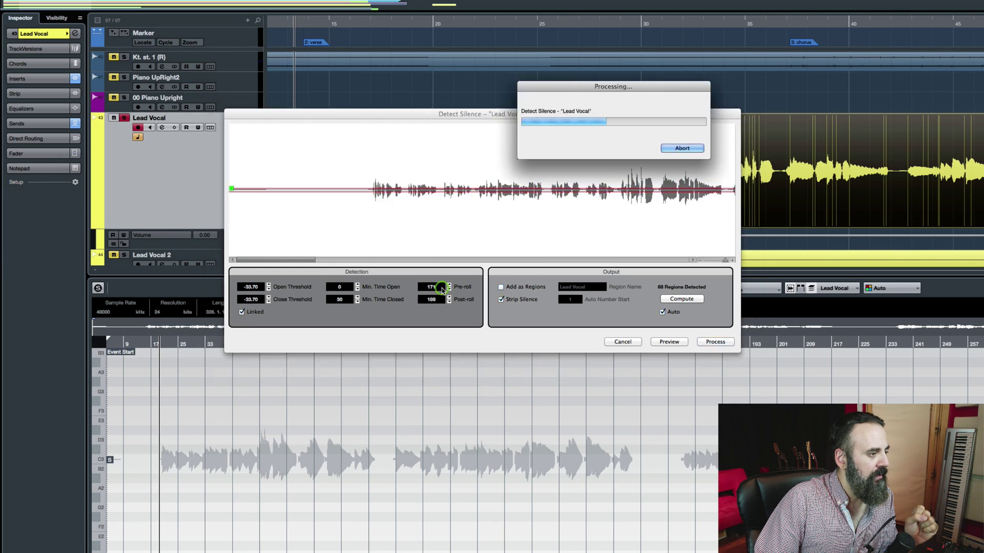
scroll(441, 302, up, 3)
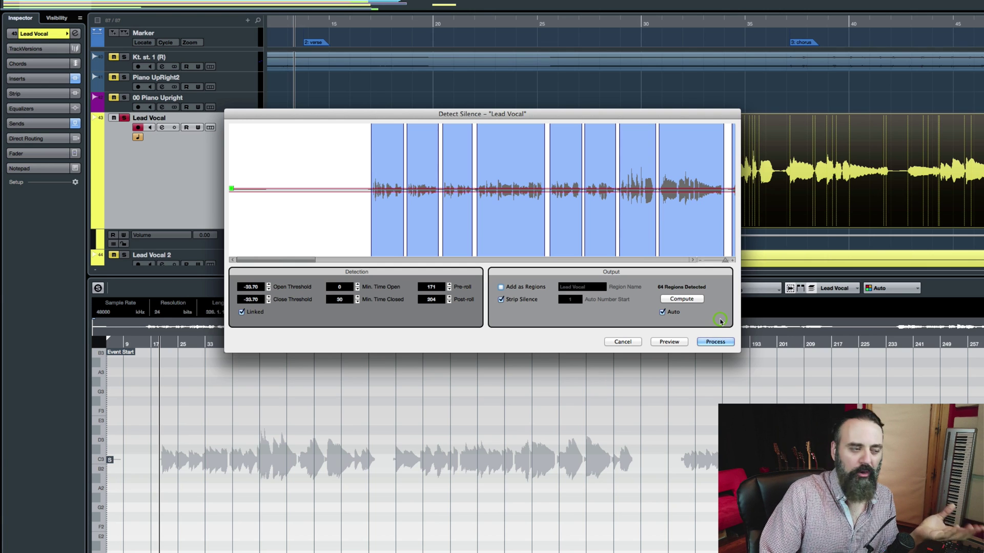
Keep Auto recompute on and process, stripping silence and splitting the Lead Vocal
click(663, 313)
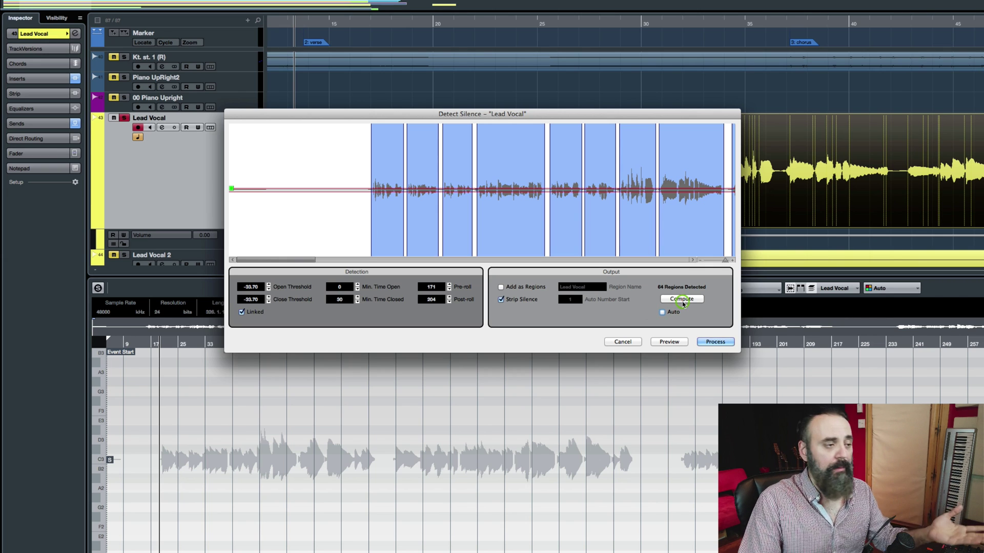
click(662, 312)
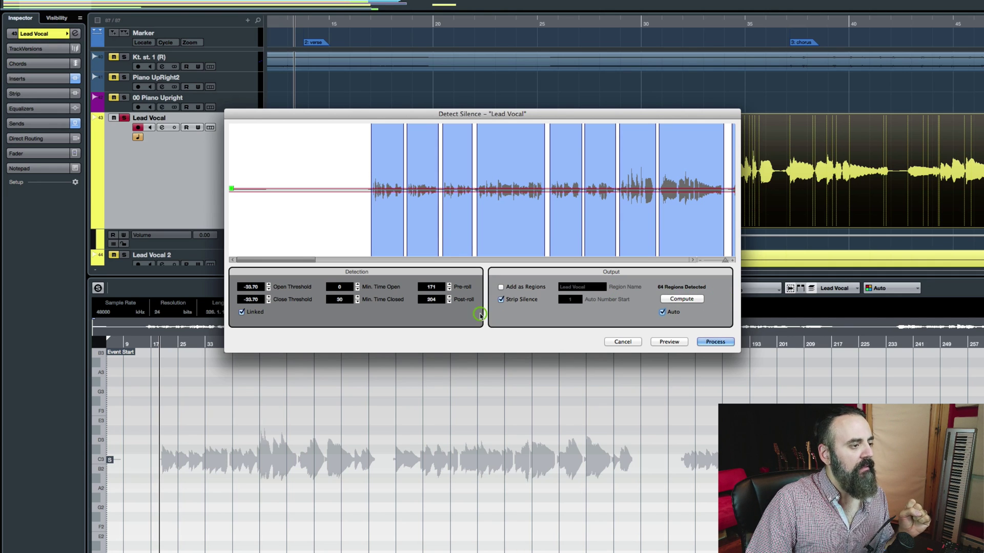
click(726, 344)
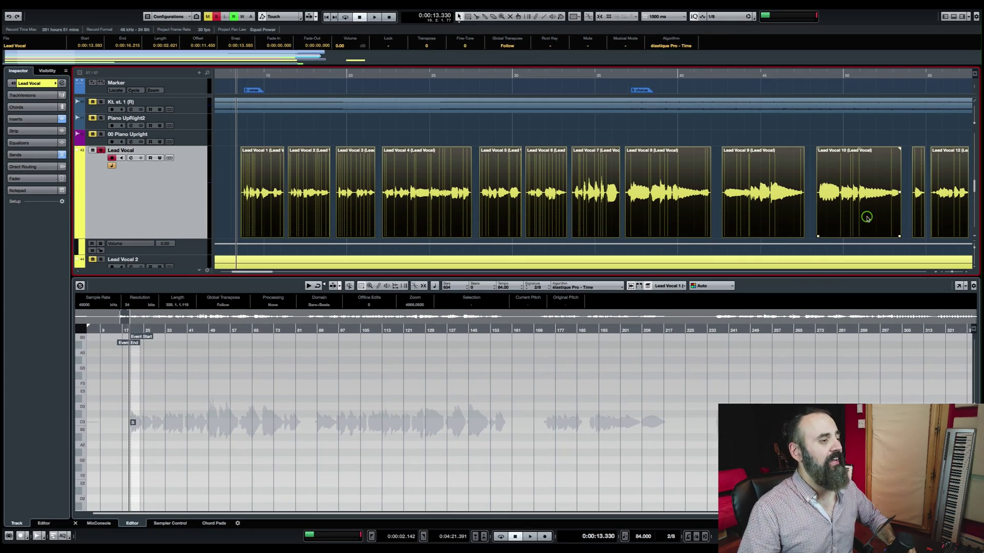
click(866, 218)
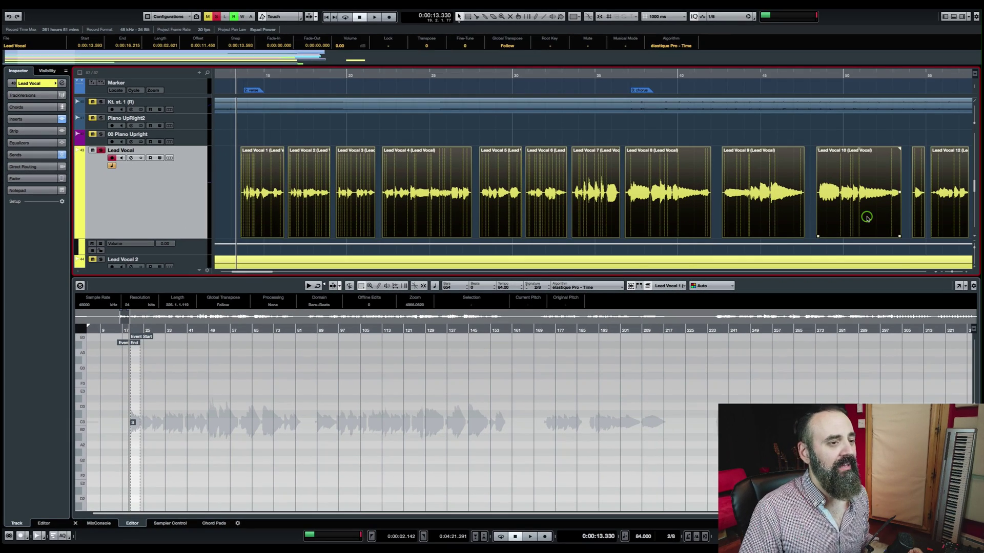
click(546, 198)
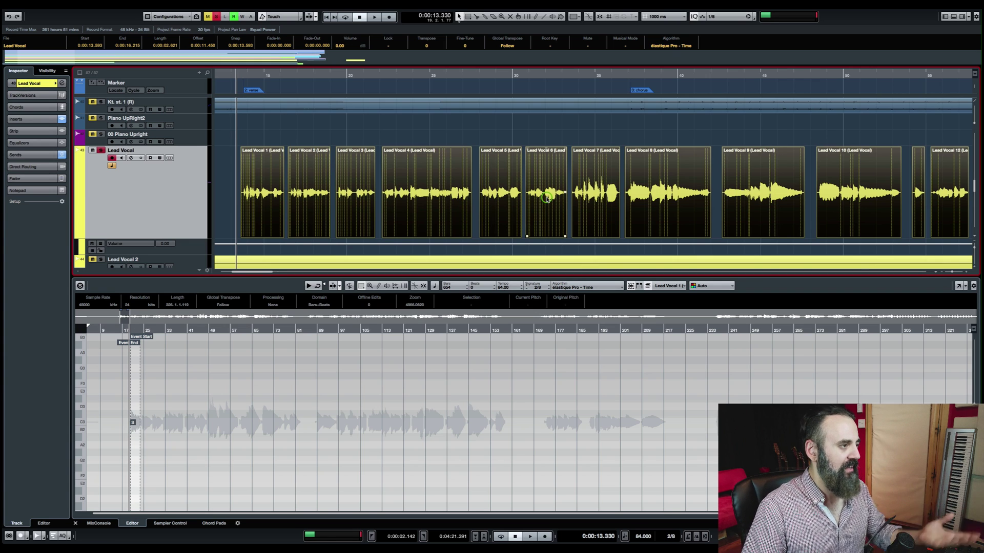
click(313, 192)
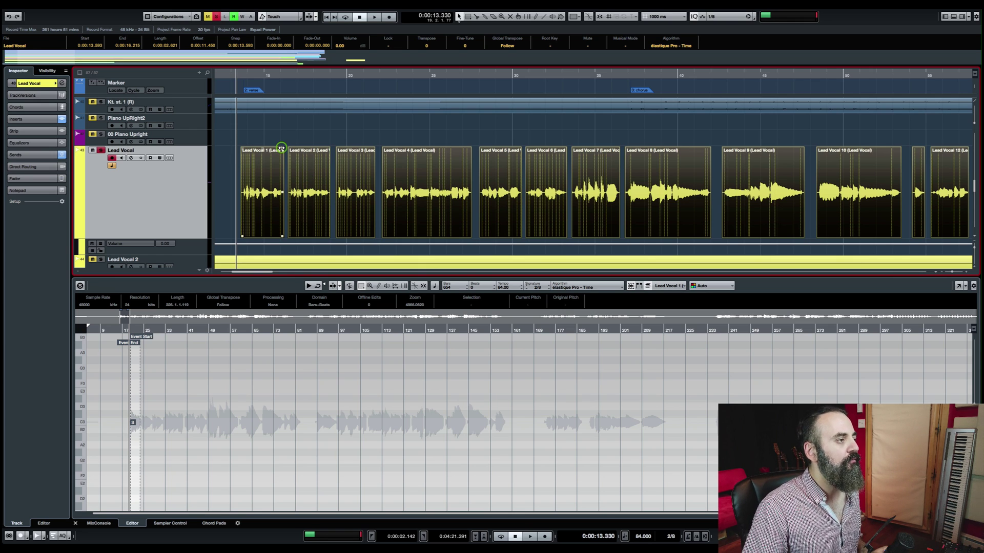
Give the first Lead Vocal event a short 0.050 s fade-out
scroll(273, 144, up, 2)
scroll(274, 145, up, 4)
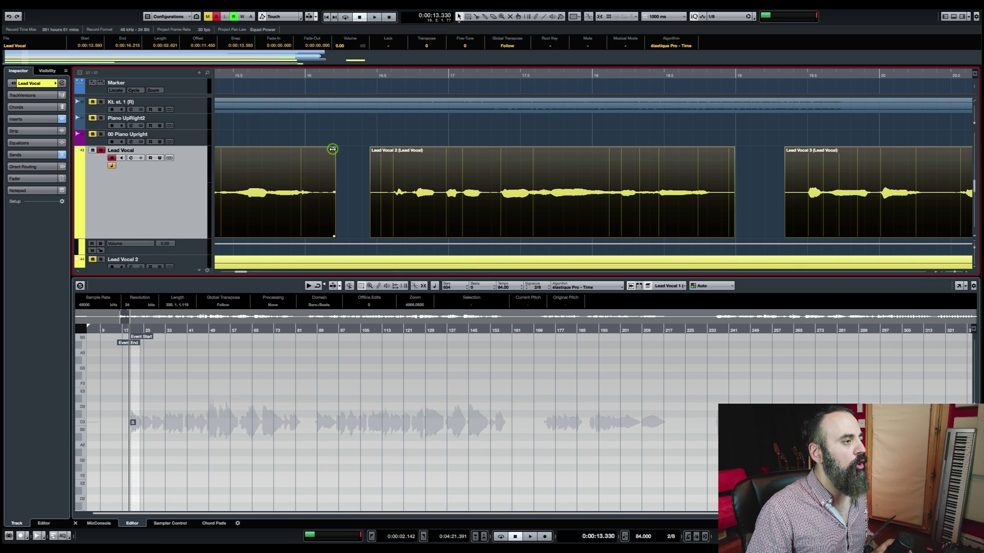
drag(333, 149, 374, 148)
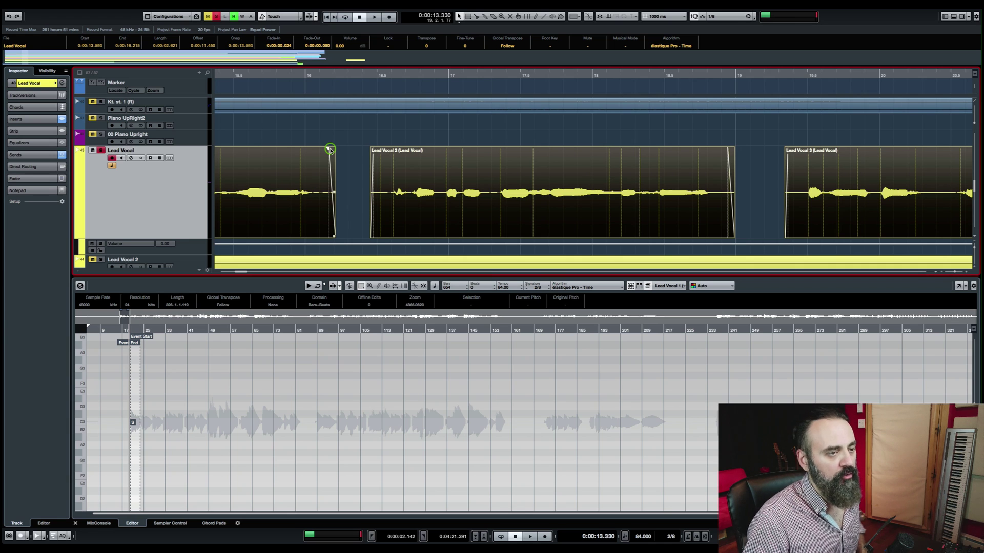
scroll(335, 172, down, 4)
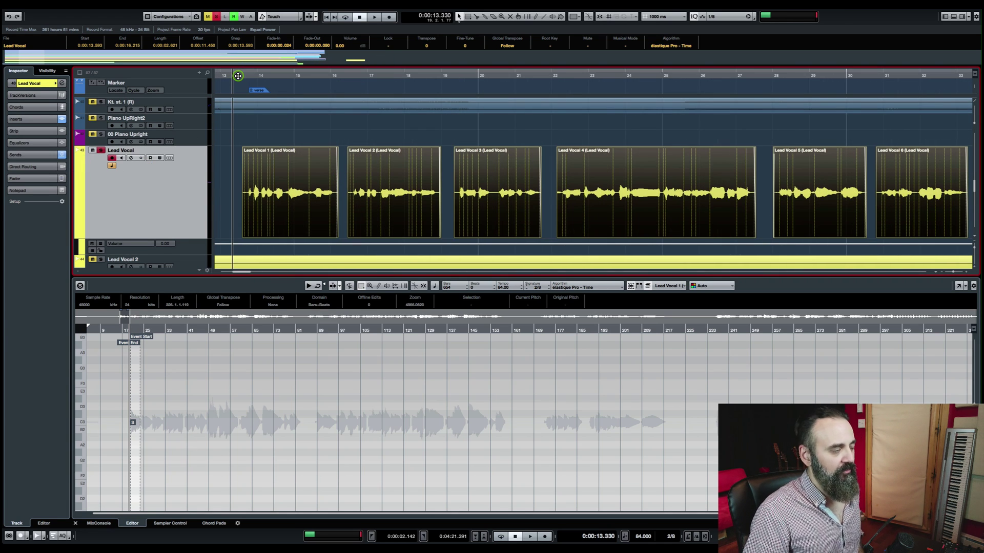
Play back the split vocal, selecting the Lead Vocal 3 event before stopping
key(space)
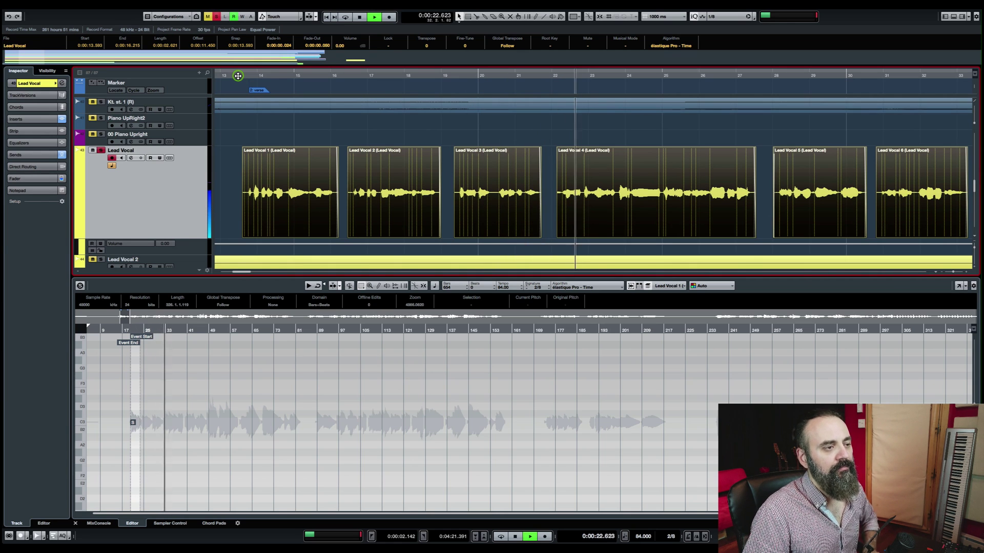
click(480, 175)
key(space)
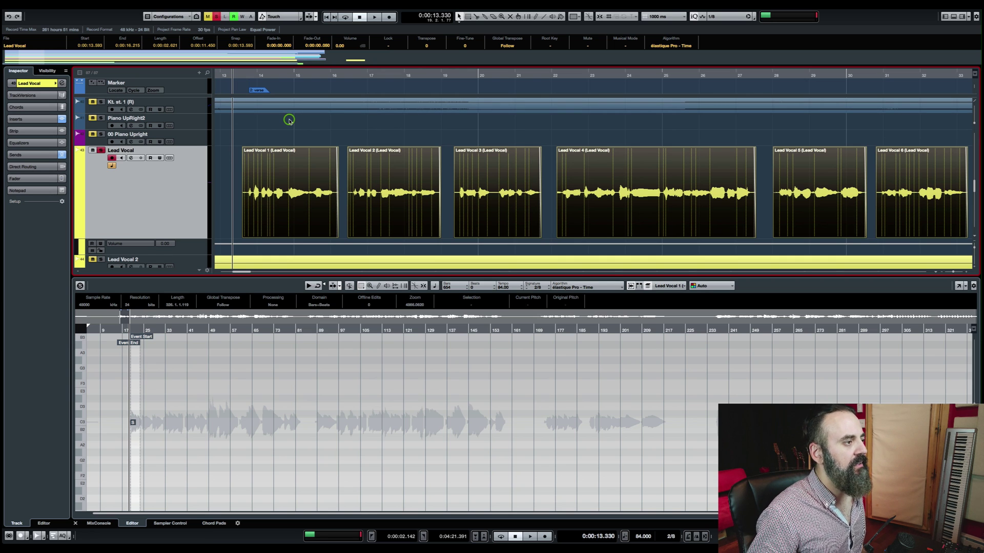
Undo the split to restore the whole Lead Vocal and reopen Detect Silence
key(ctrl+z)
click(117, 5)
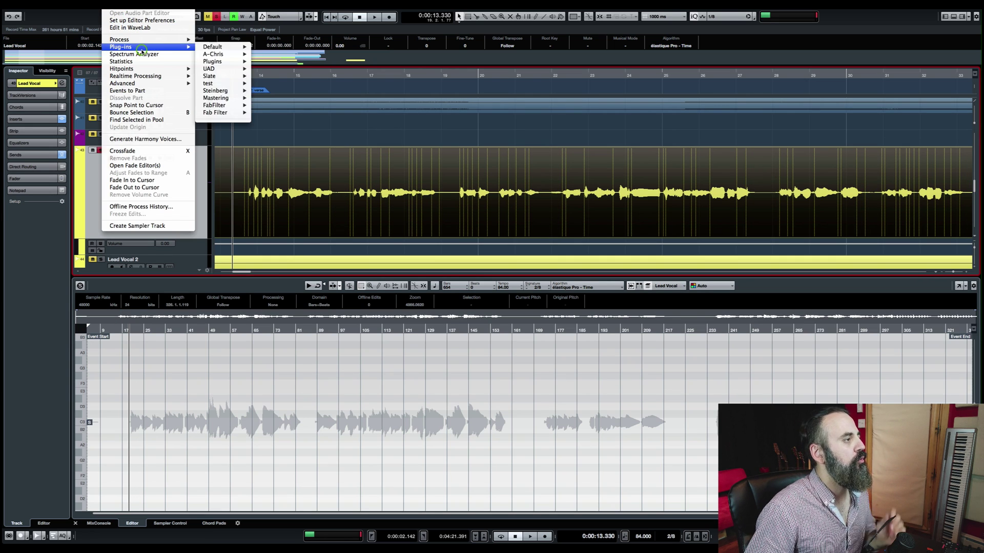
mouse_move(149, 84)
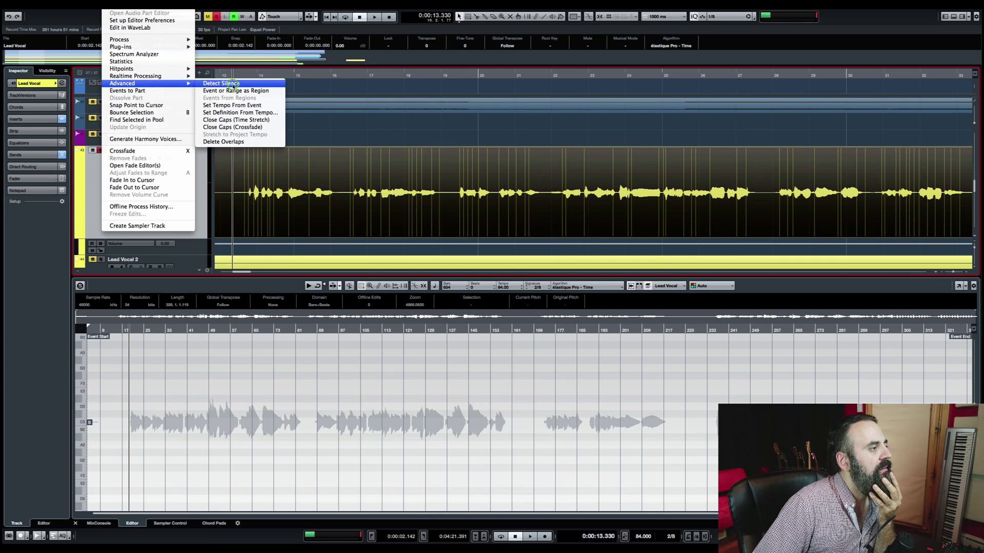
click(231, 84)
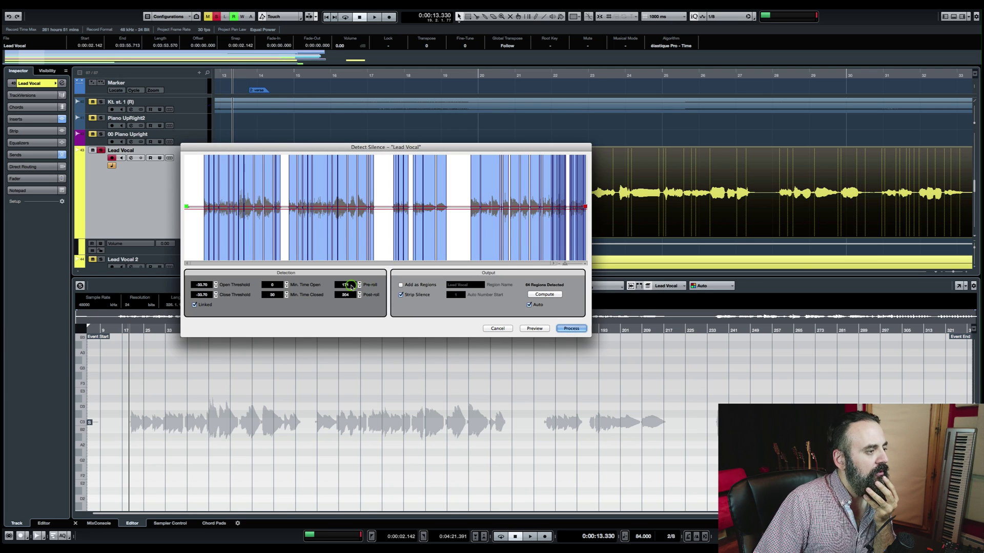
Lower Pre-roll to 91 and reduce Post-roll with the mouse wheel
scroll(359, 286, down, 5)
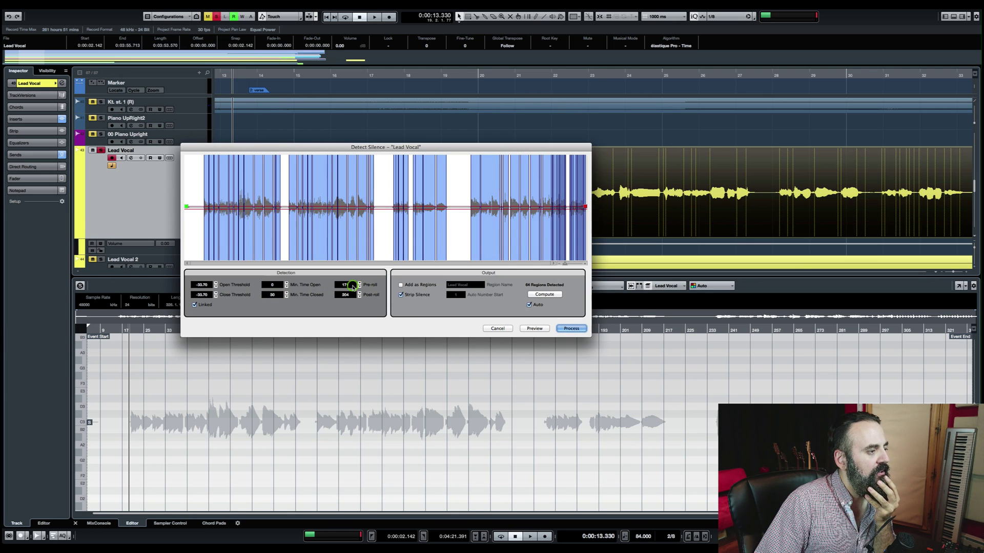
click(492, 276)
drag(565, 263, 580, 263)
click(346, 285)
scroll(347, 285, up, 10)
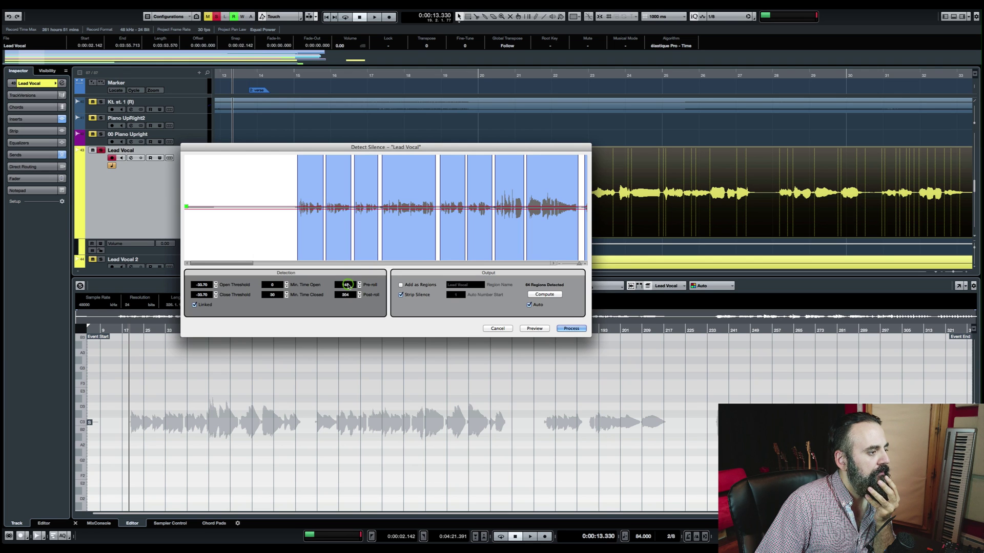
scroll(347, 285, down, 10)
scroll(348, 295, down, 10)
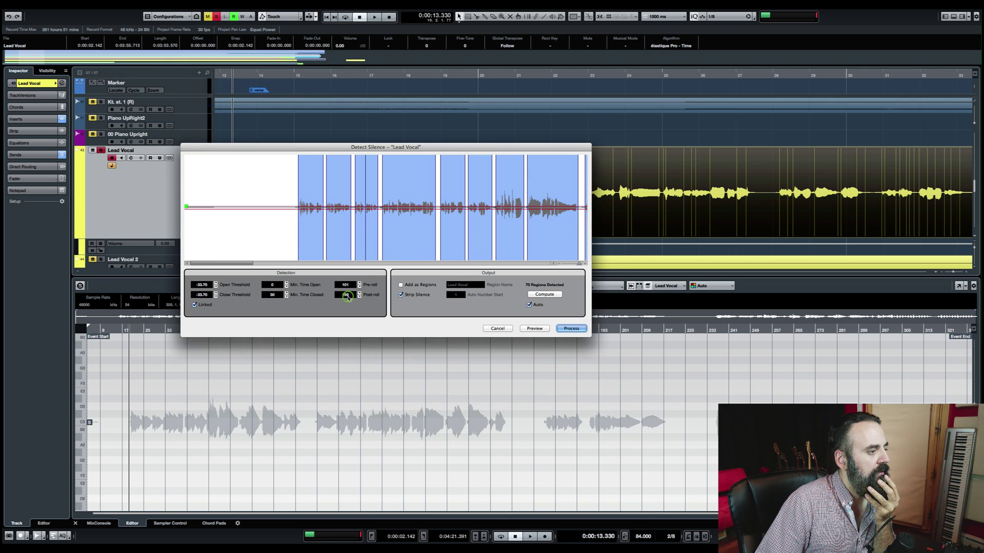
scroll(347, 297, down, 1)
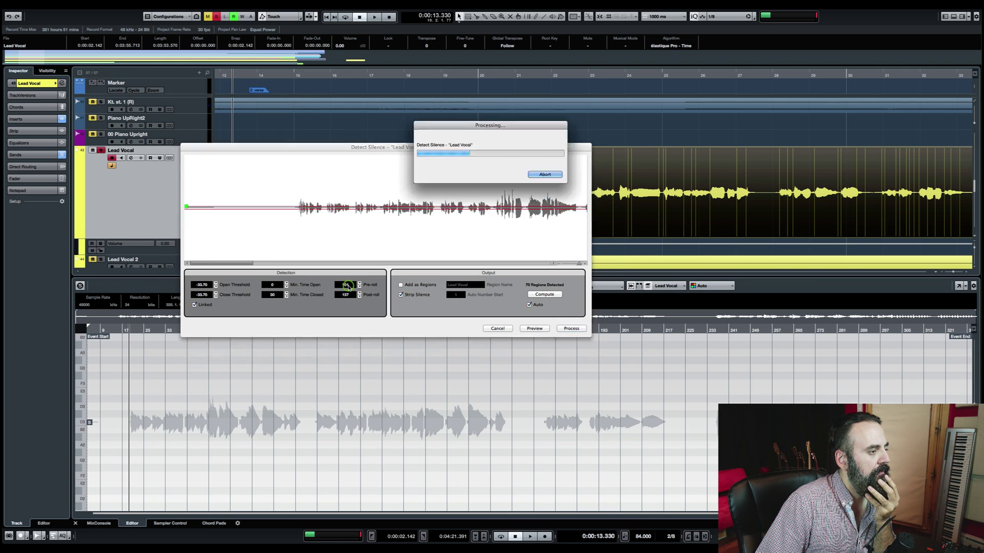
scroll(348, 297, down, 1)
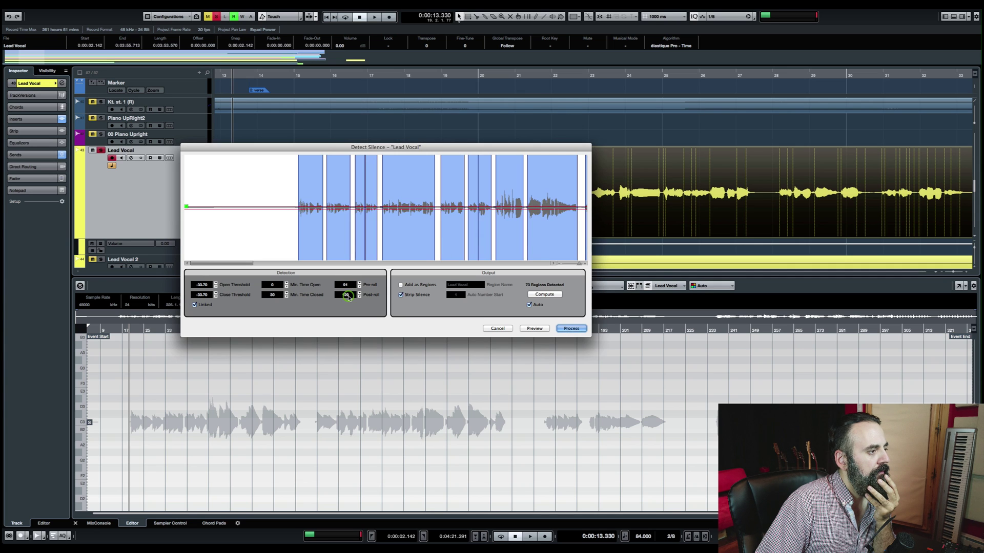
Process the silence strip, then give event 1 a short fade-in and adjusted fade-out
click(572, 329)
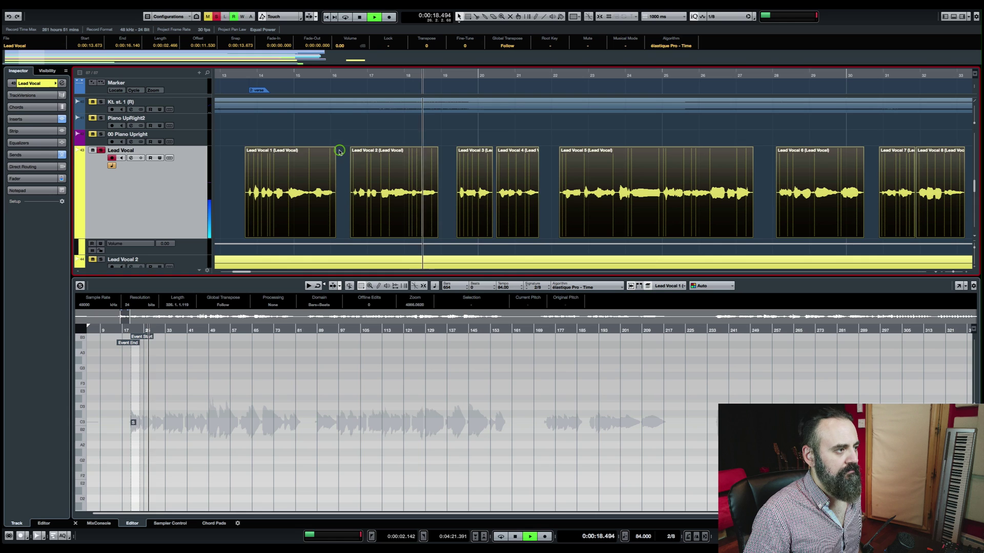
key(space)
drag(245, 148, 247, 147)
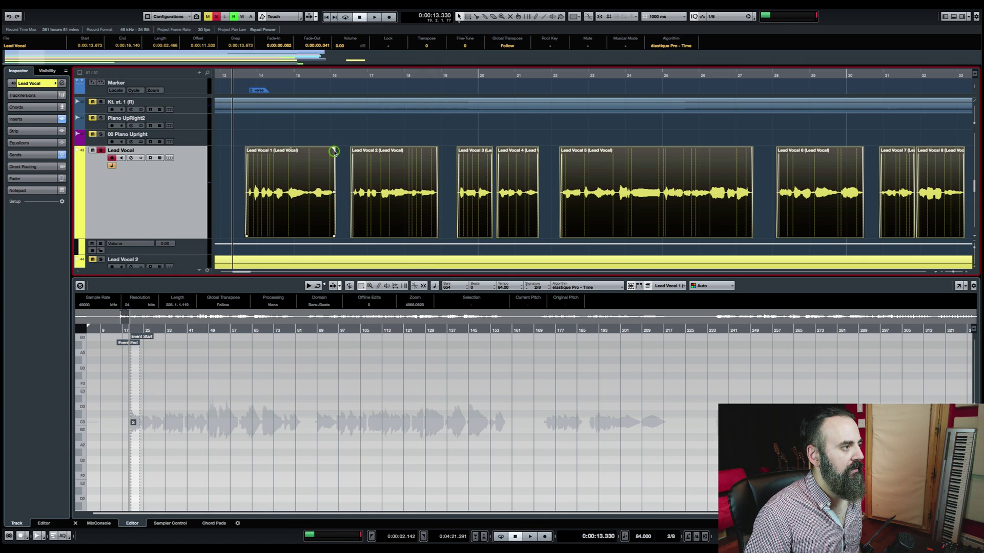
drag(334, 151, 332, 148)
Play back the re-split vocal with all events deselected to hear the fades
key(space)
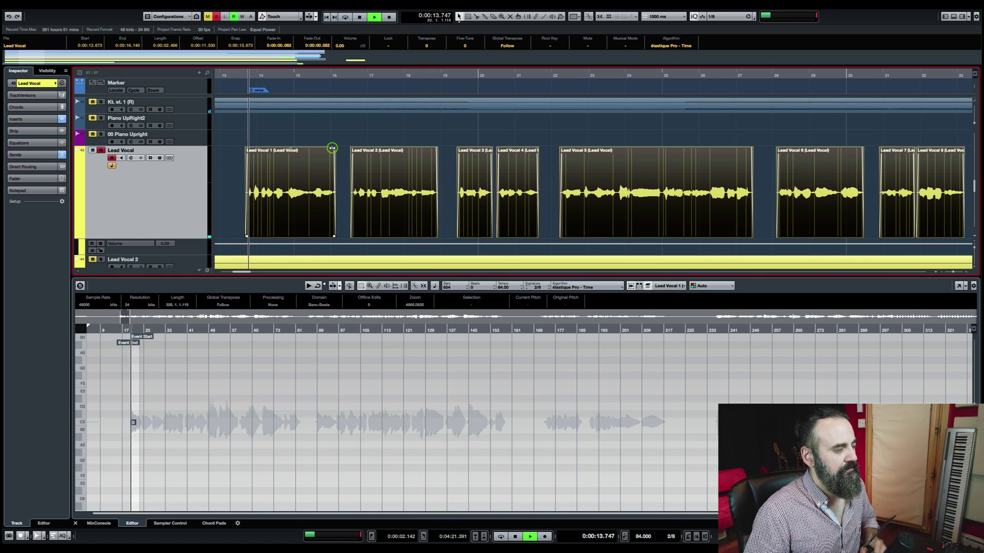
click(329, 129)
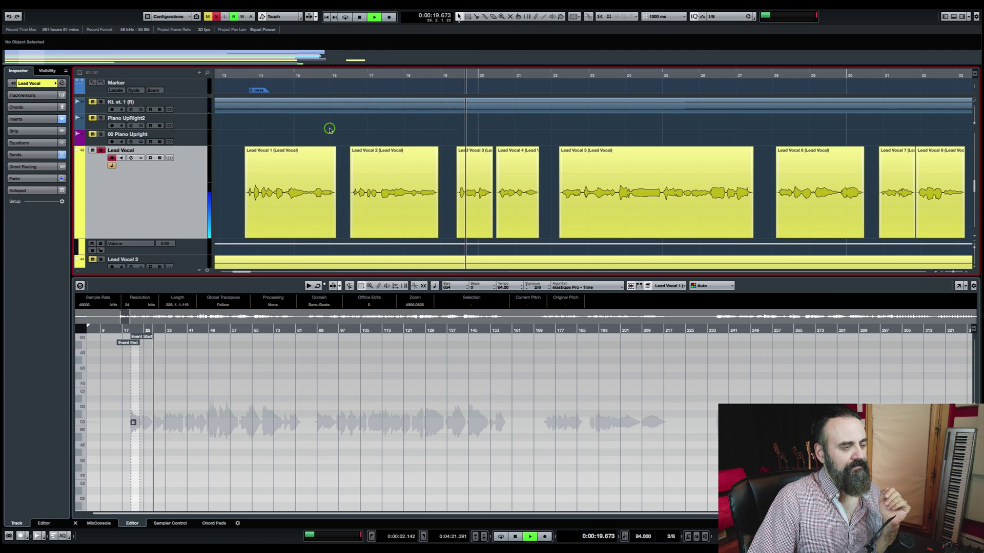
key(space)
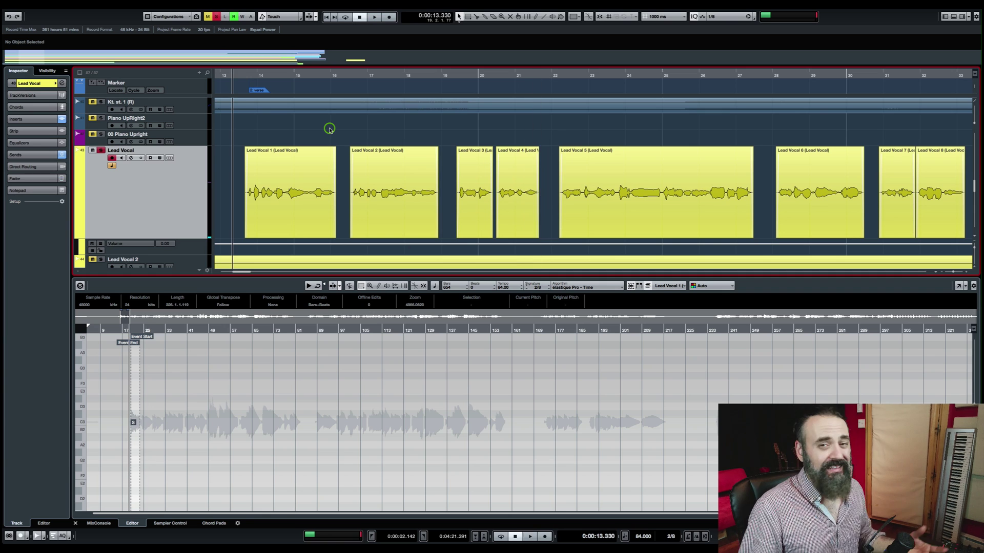